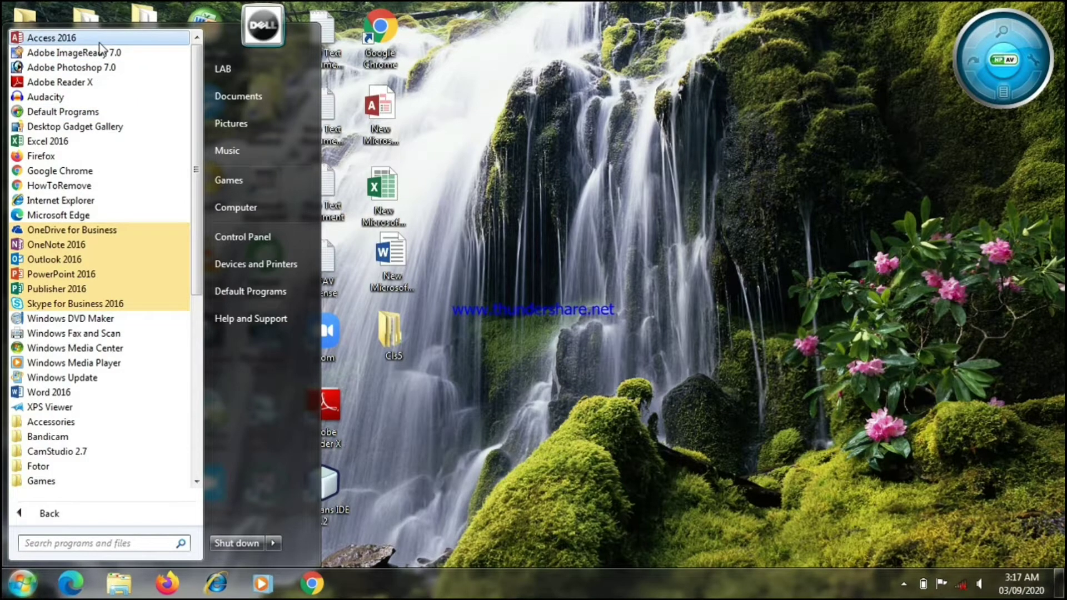
Launch Access 2016 and start a blank desktop database with the file name Library
left_click(100, 43)
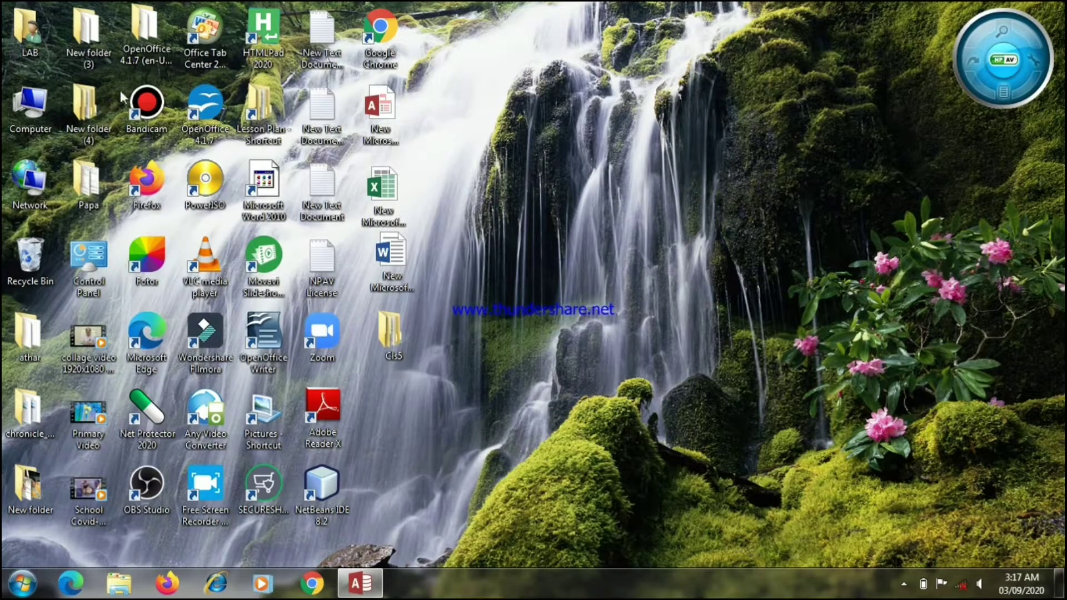
left_click(353, 584)
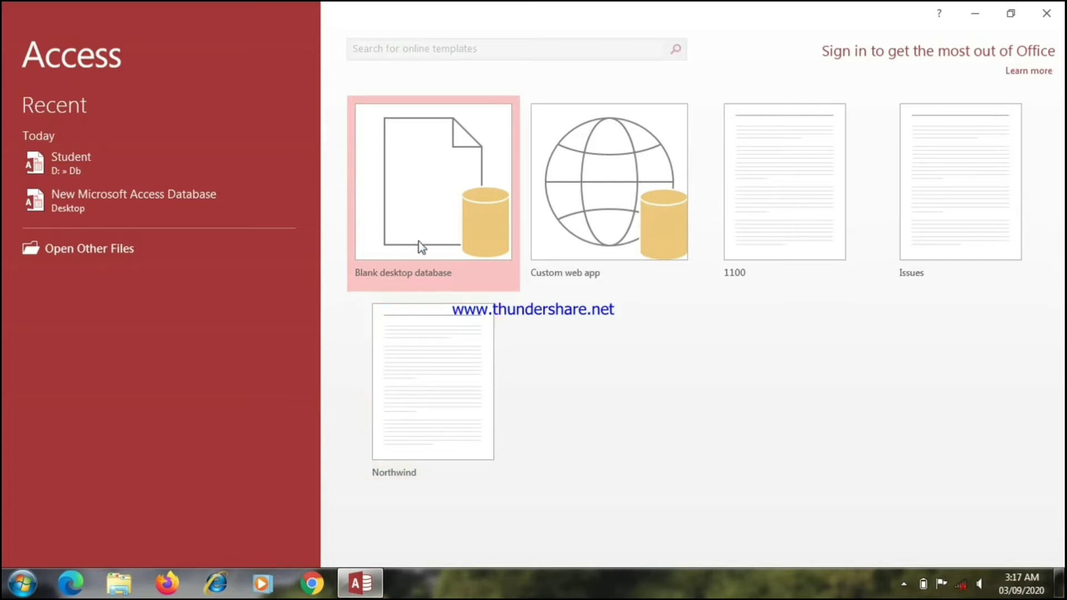
left_click(449, 253)
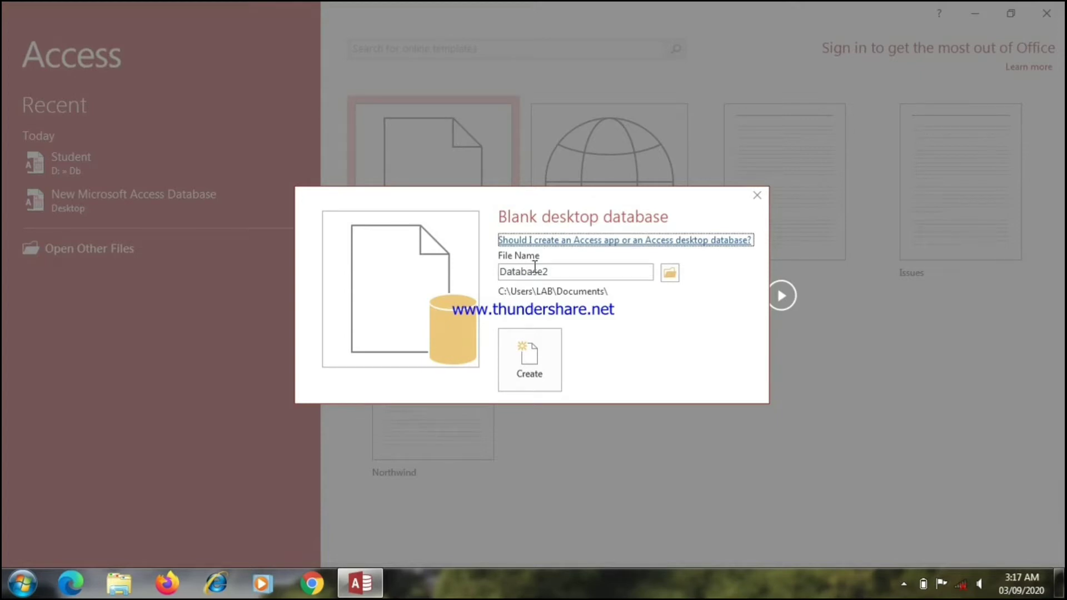
double_click(561, 271)
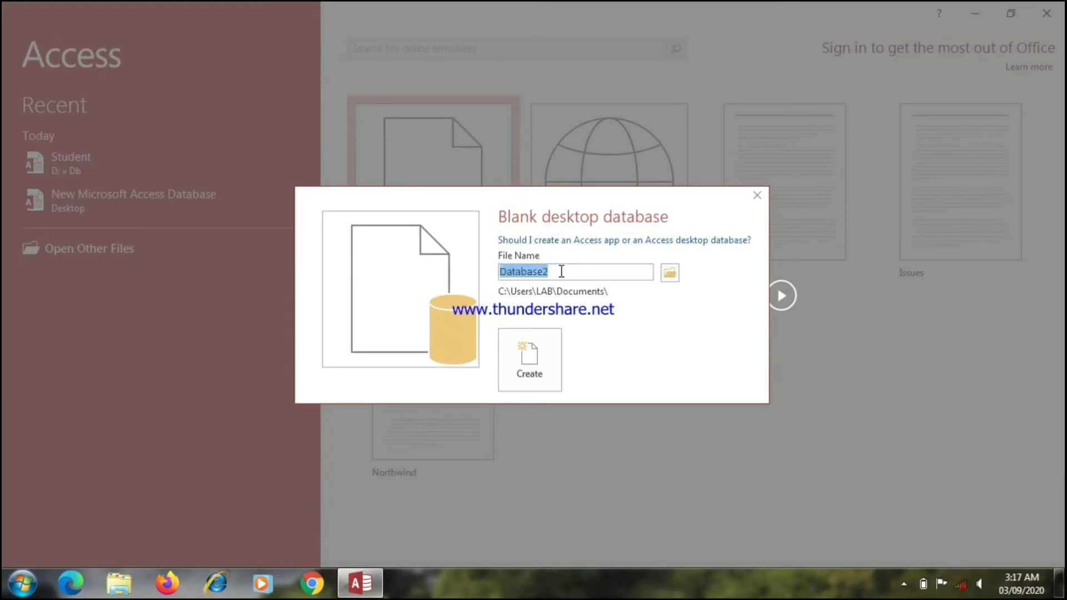
type("Li")
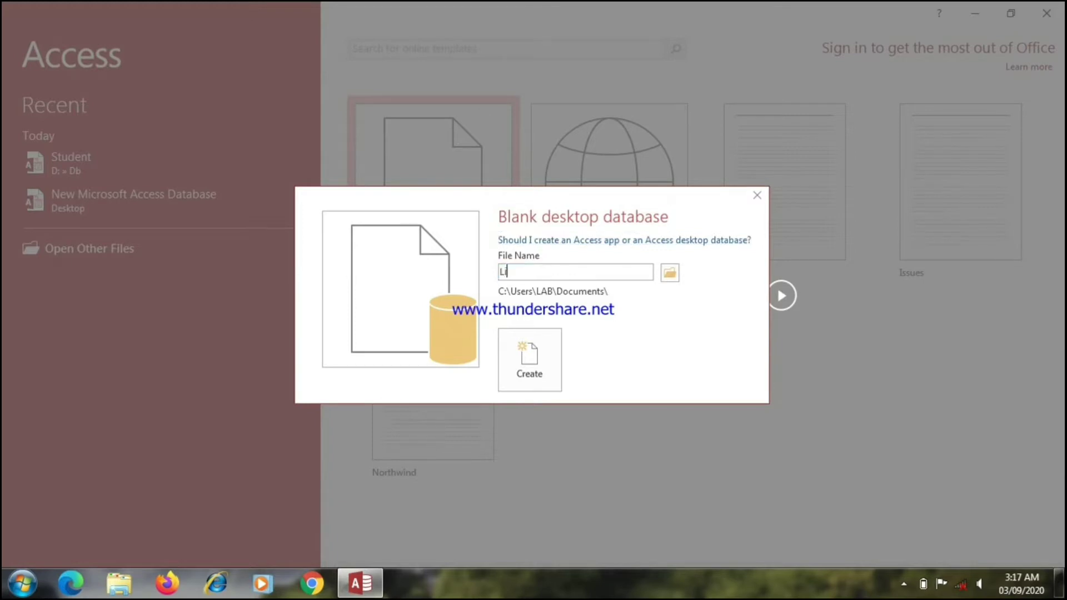
type("brary")
Set the Library database's save location to the Db folder on Local Disk (D:) and create the database
left_click(669, 273)
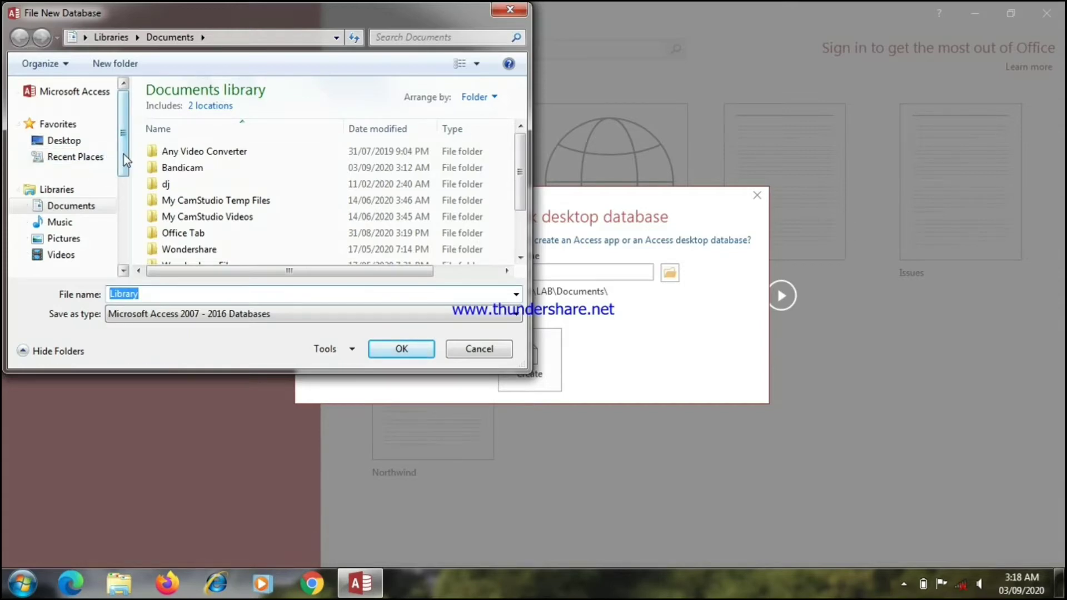
scroll(126, 161, "down", 4)
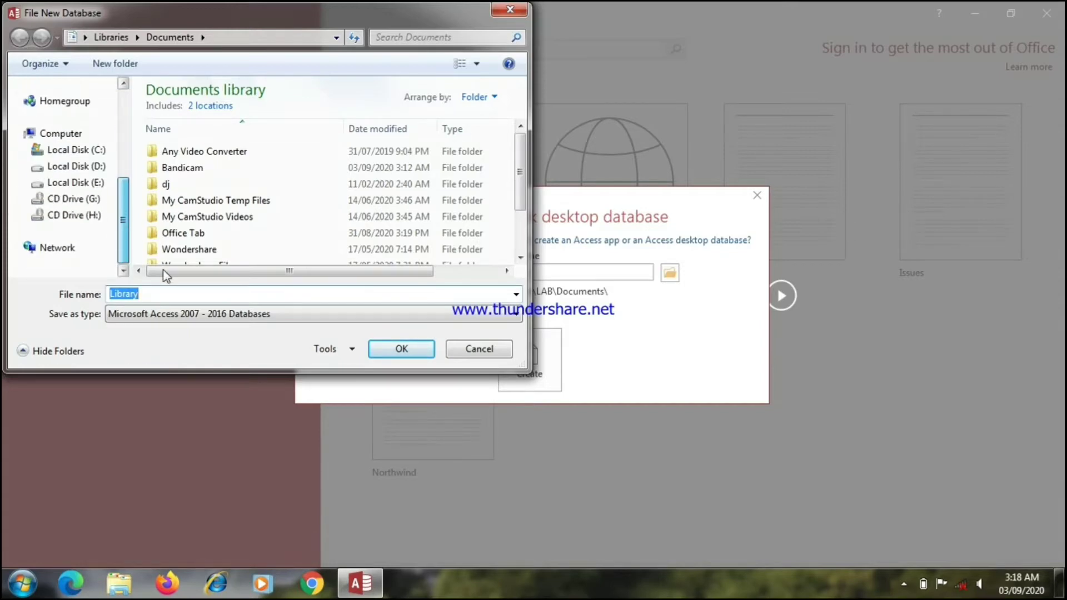
left_click(84, 169)
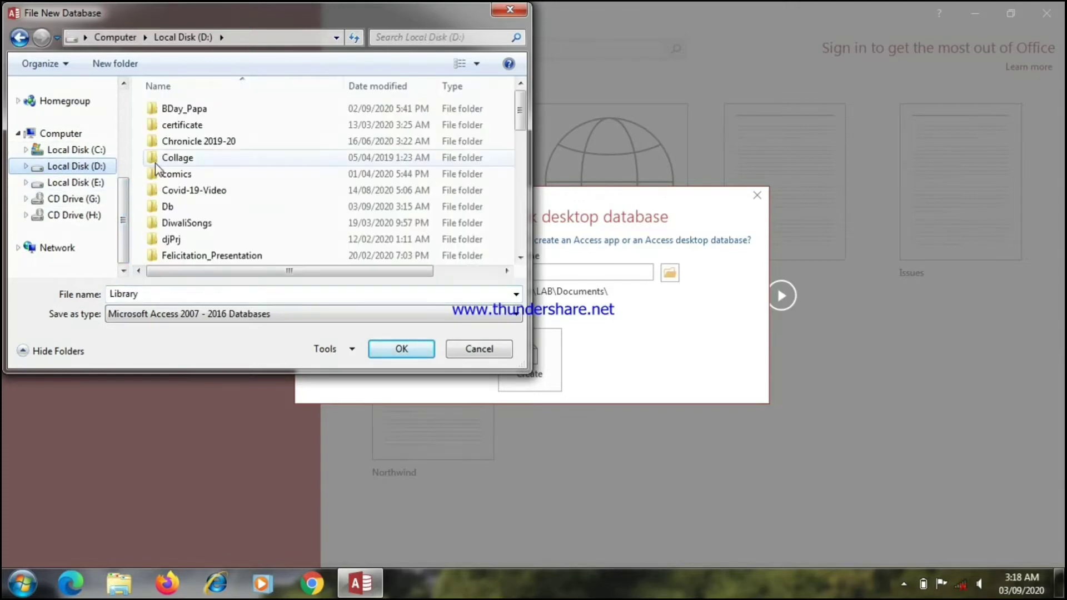
left_click(158, 207)
double_click(158, 207)
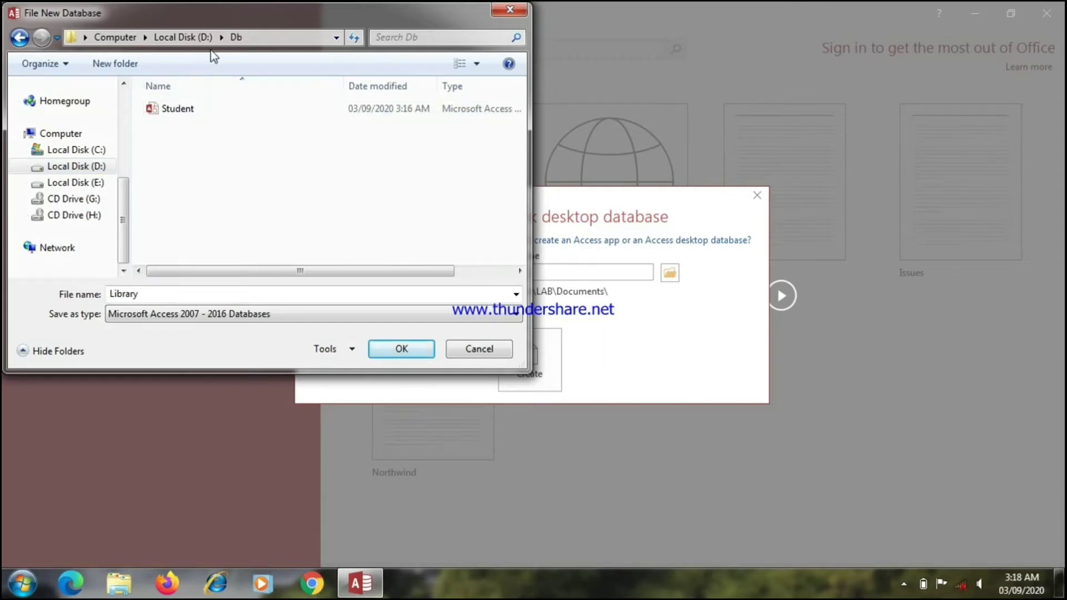
left_click(373, 349)
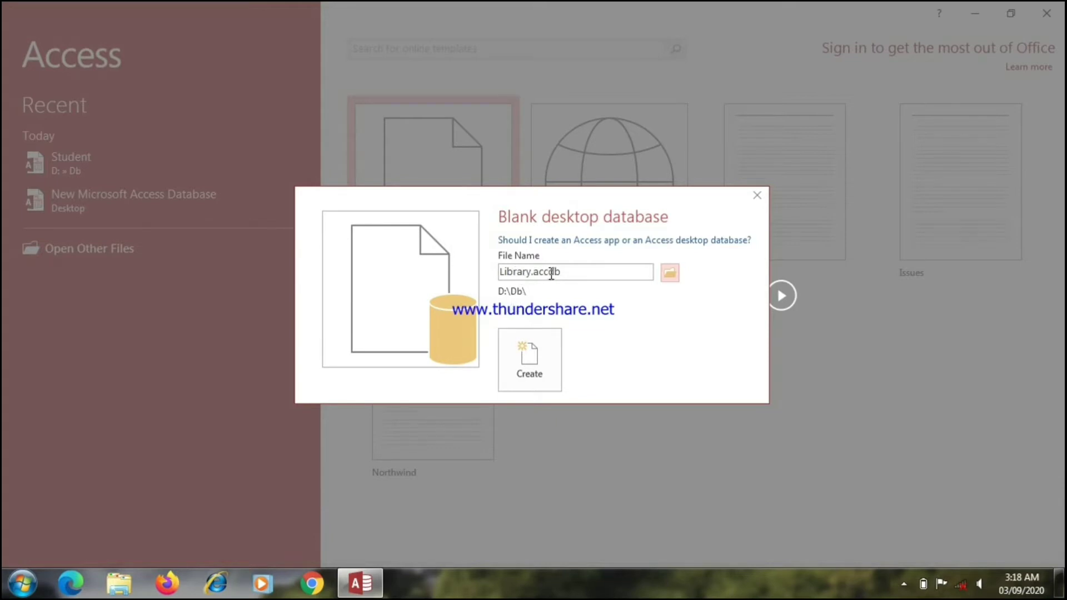
left_click(526, 349)
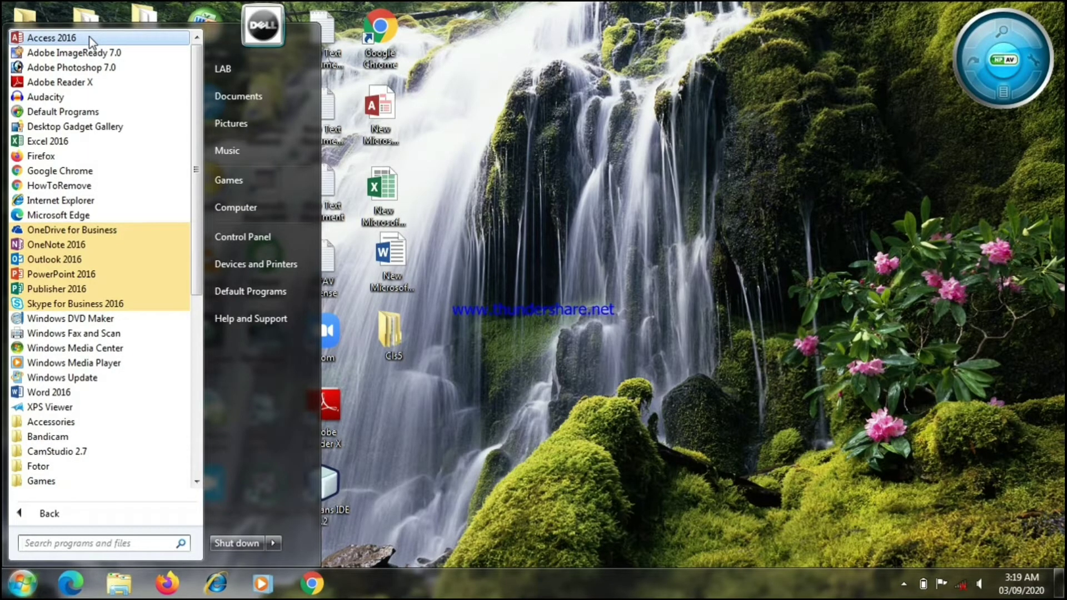
Launch Access 2016 again and create a new table in the Library database
left_click(88, 37)
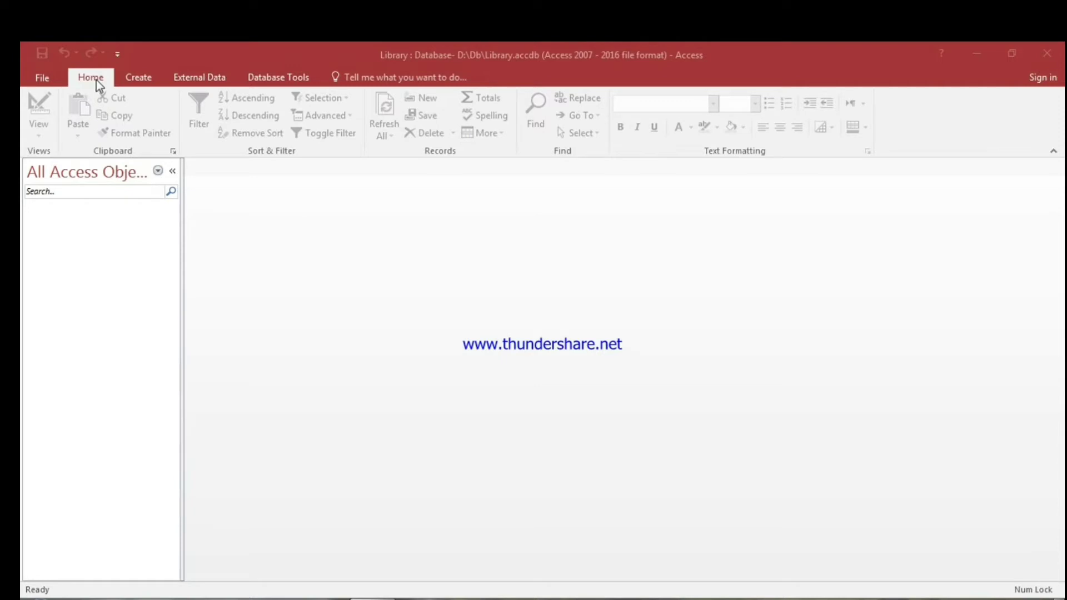
left_click(133, 79)
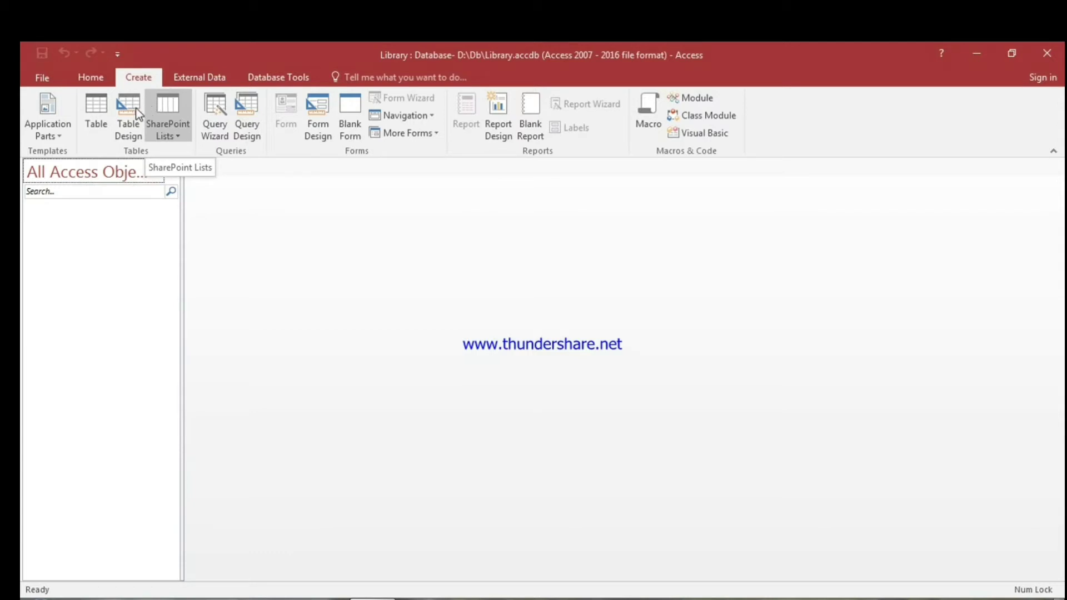
left_click(100, 128)
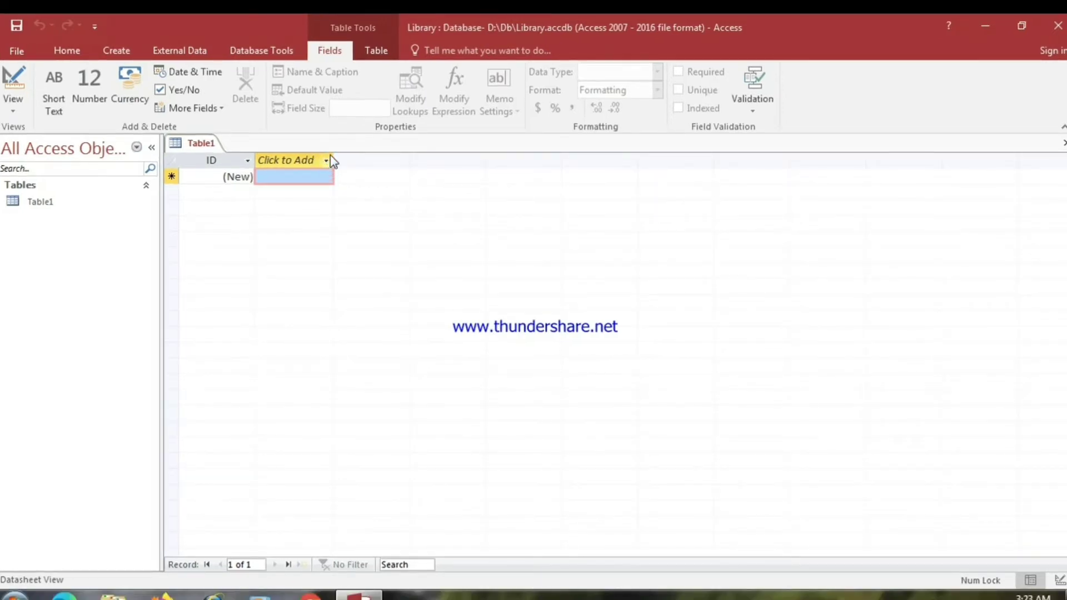
Add a Short Text field named BookName to the new table
left_click(328, 161)
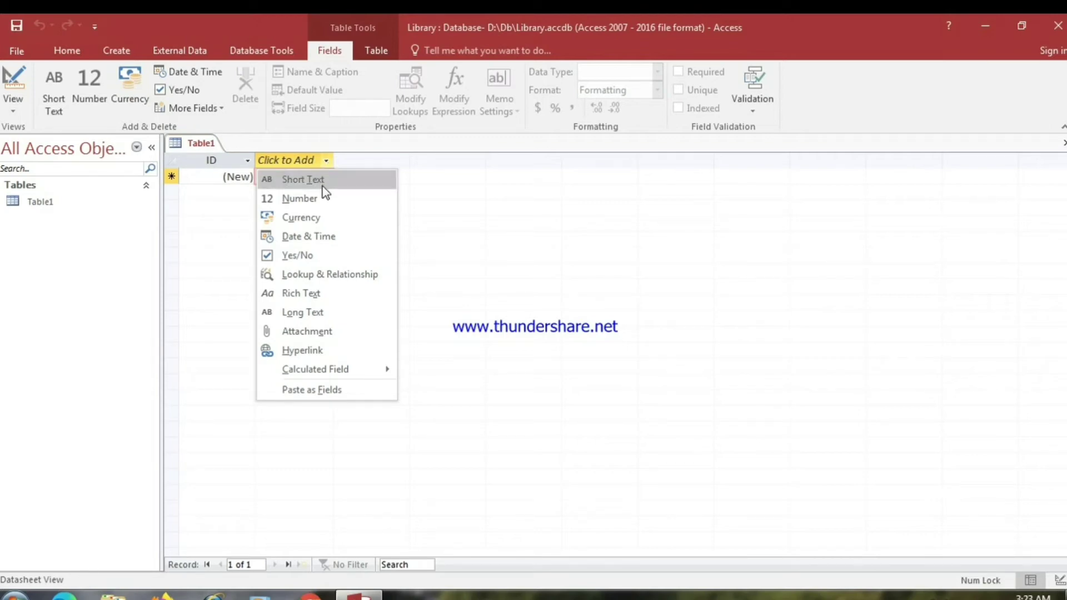
left_click(322, 180)
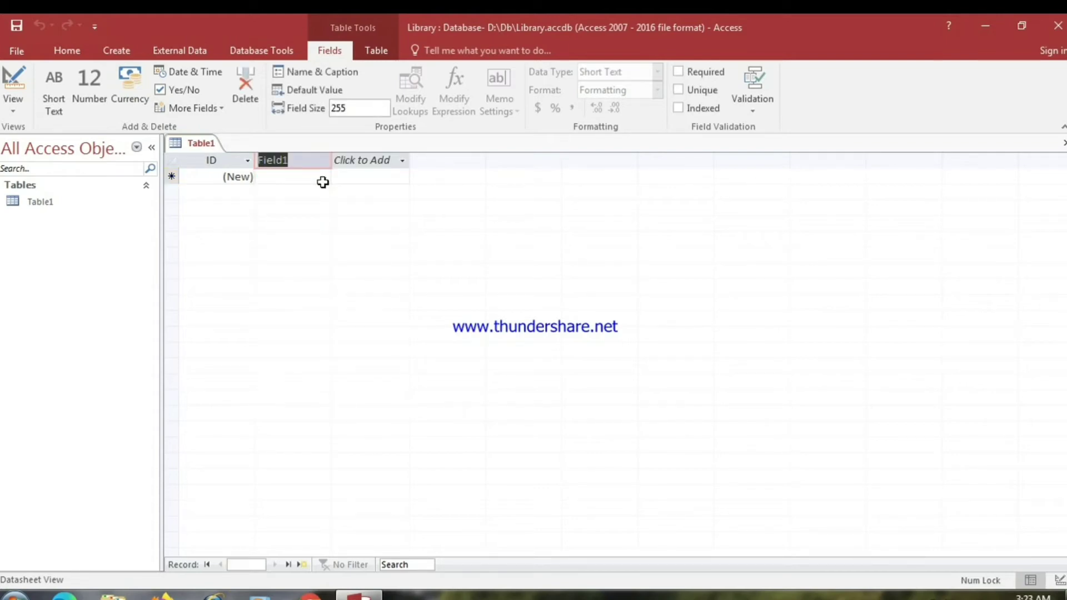
type("BookName")
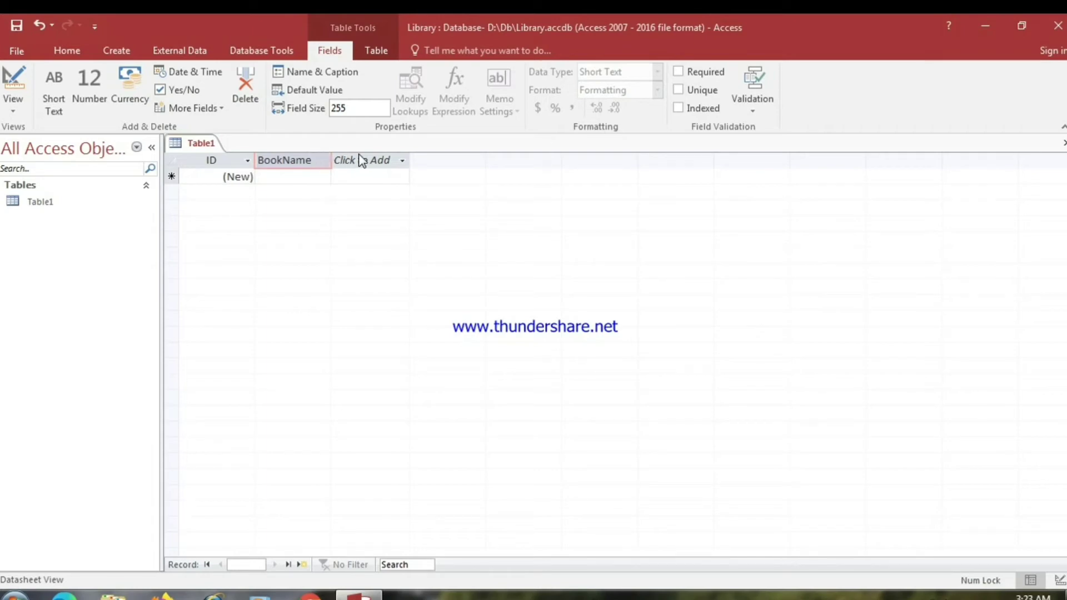
Add a Number field named PageNo after the BookName field
left_click(401, 162)
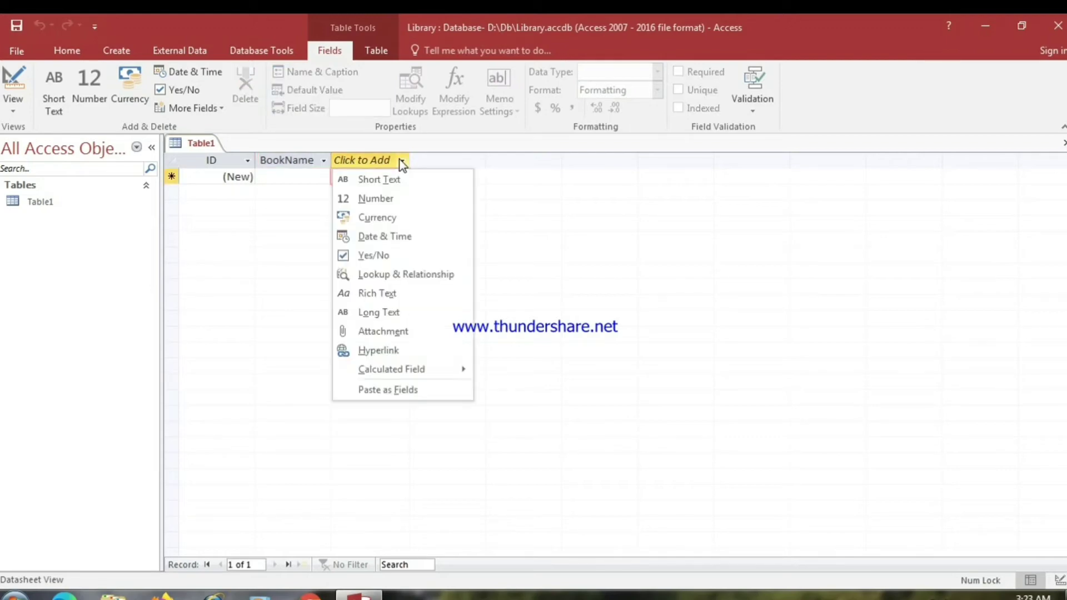
left_click(407, 198)
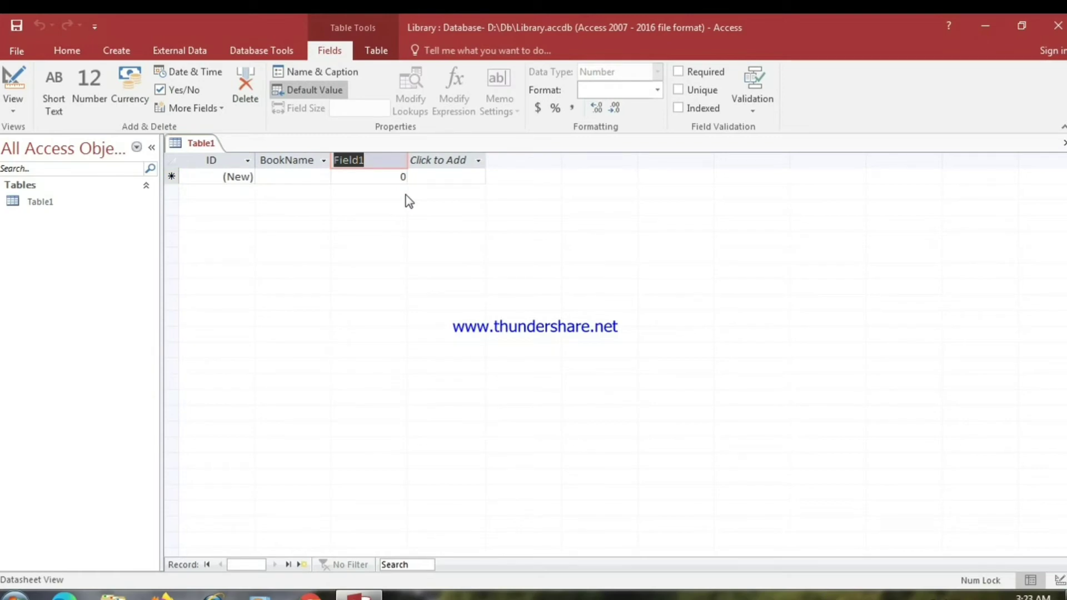
type("PageNo.")
key("BackSpace")
key("Return")
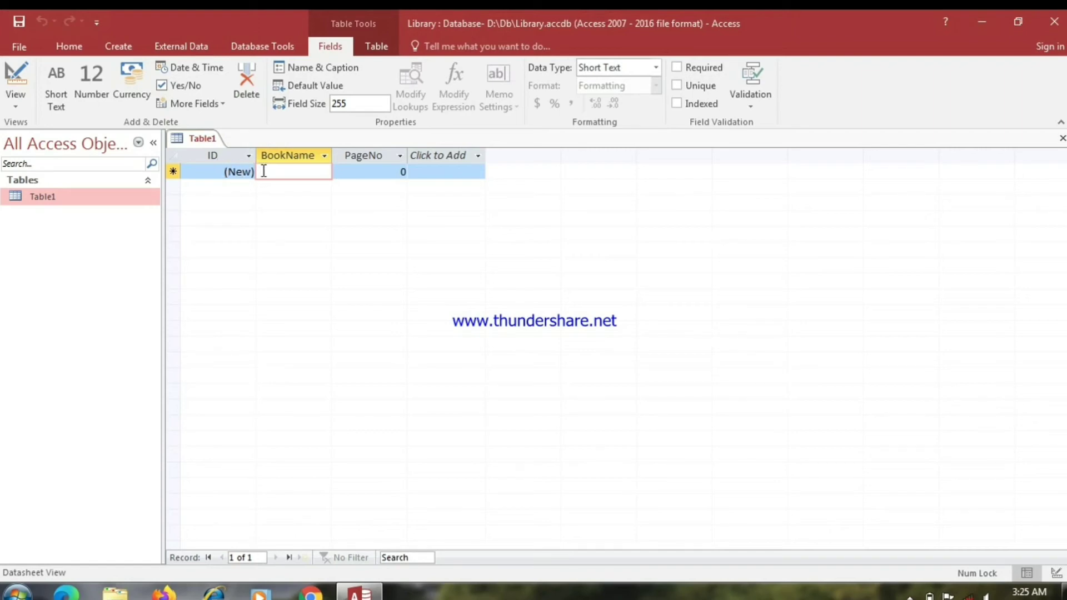
Enter the first record with BookName "You Can Win" and PageNo 200
type("You C")
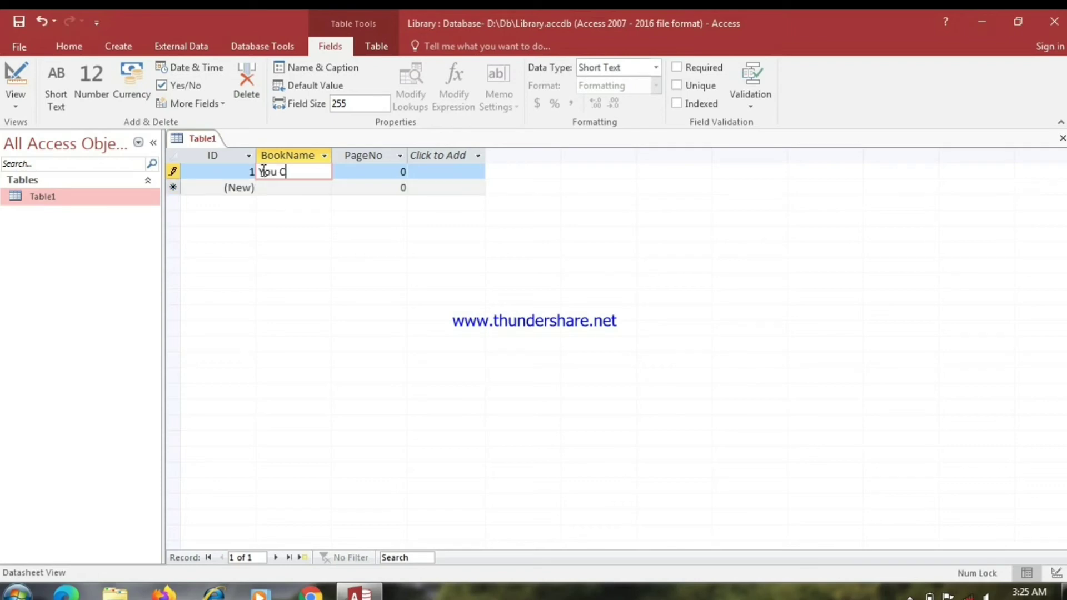
type("an Win")
key("Tab")
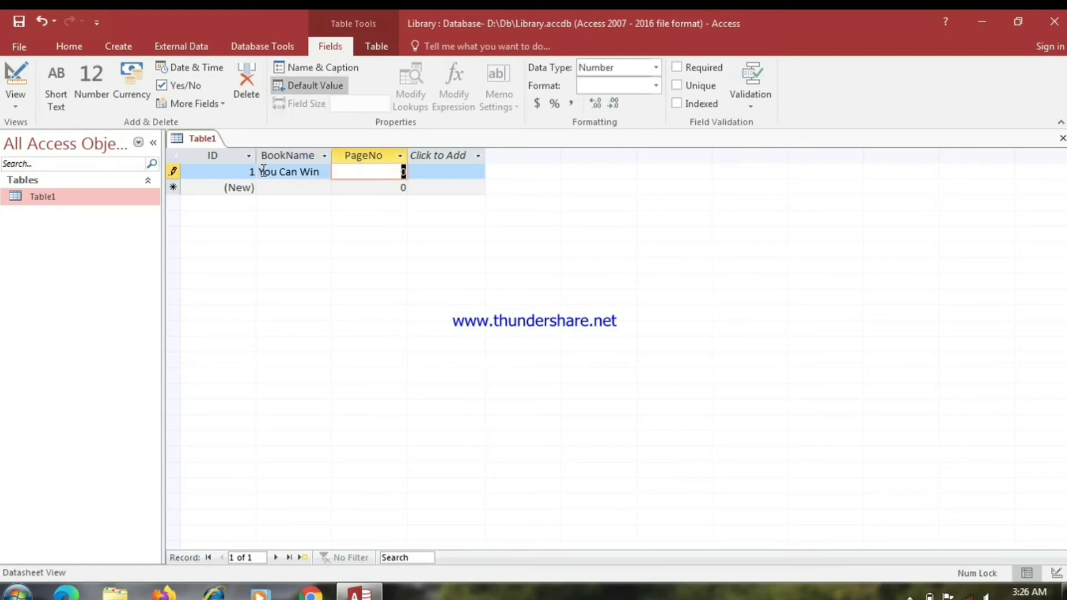
type("200")
Enter a second record with BookName "My Idle" and PageNo 150
left_click(267, 188)
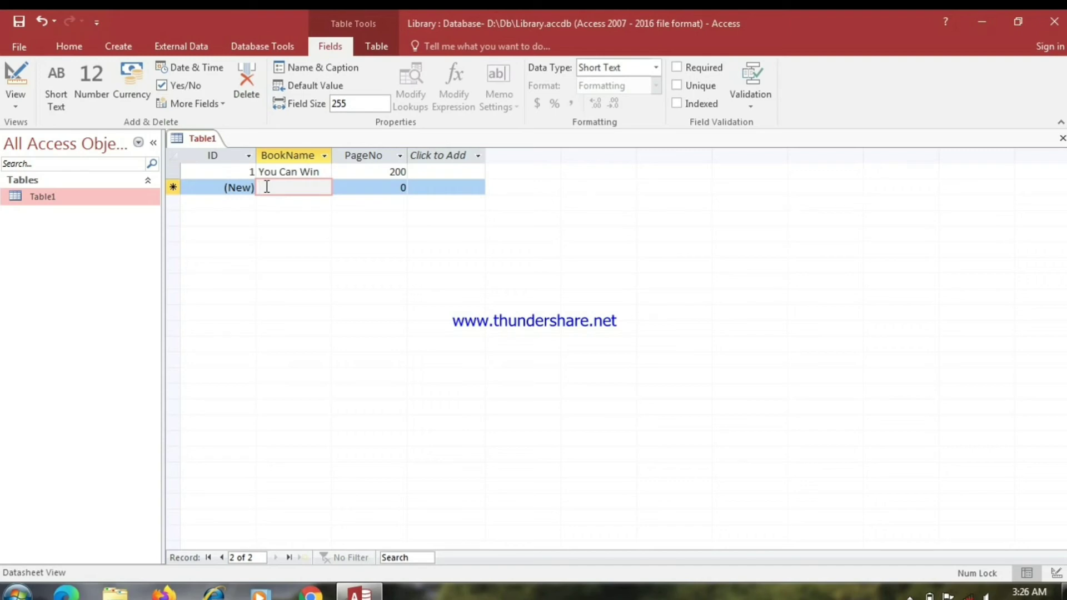
type("My ")
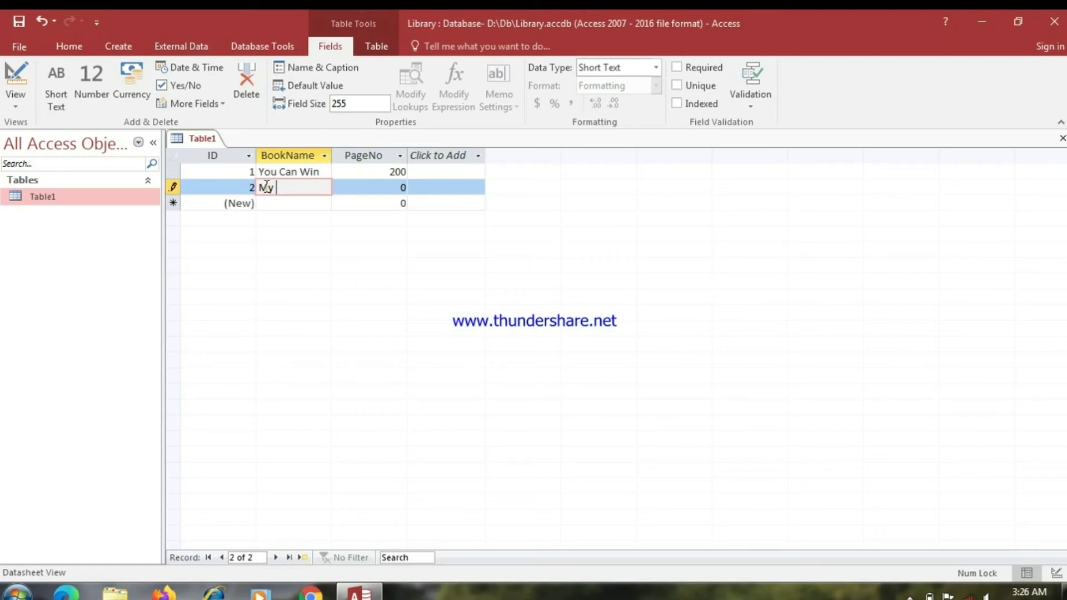
type("Idle")
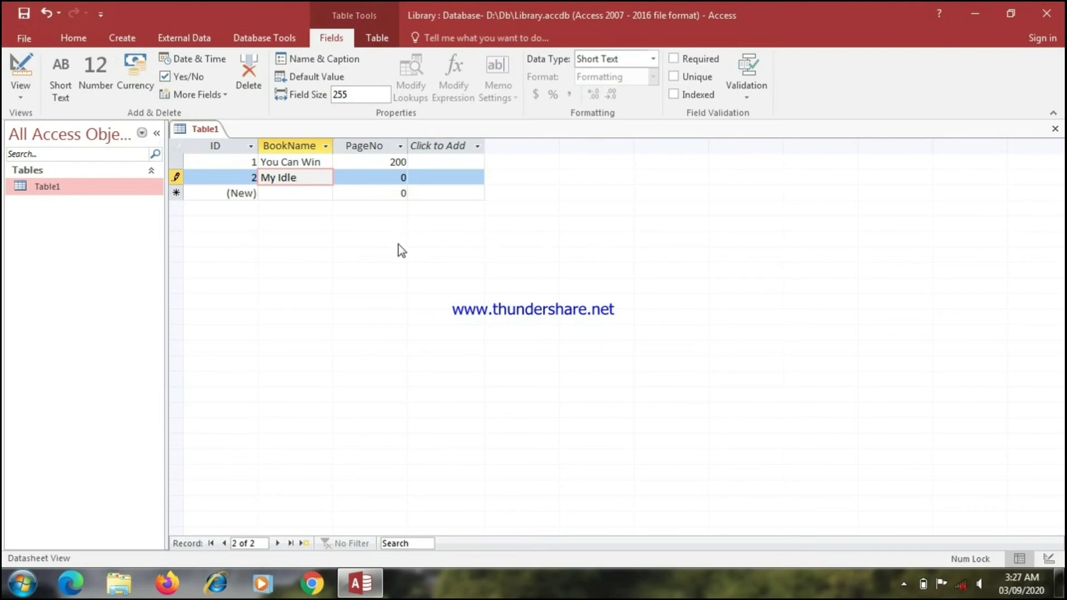
key("Tab")
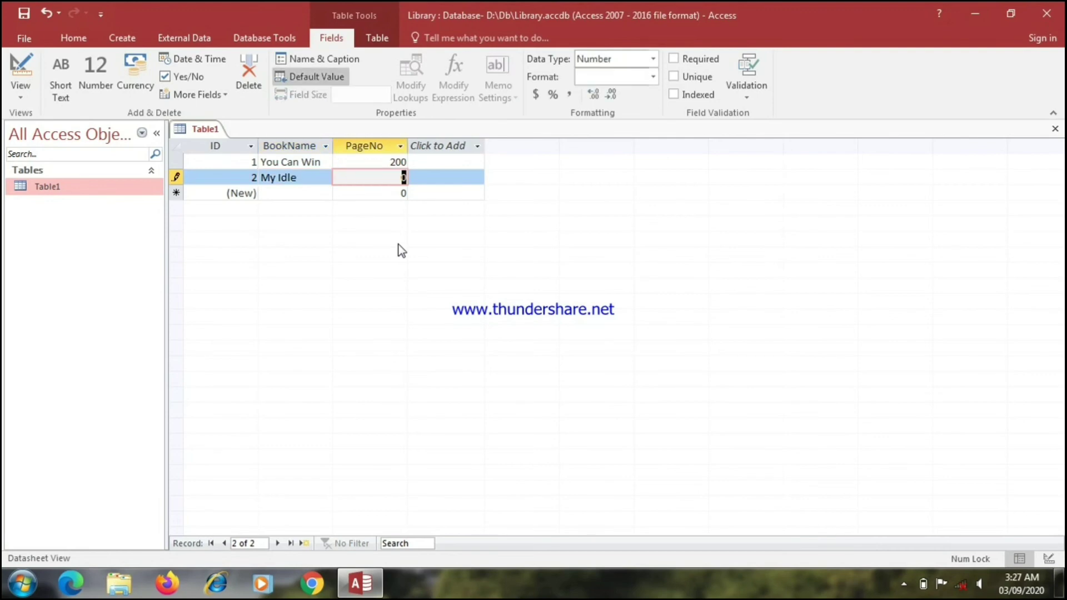
type("150")
left_click(435, 193)
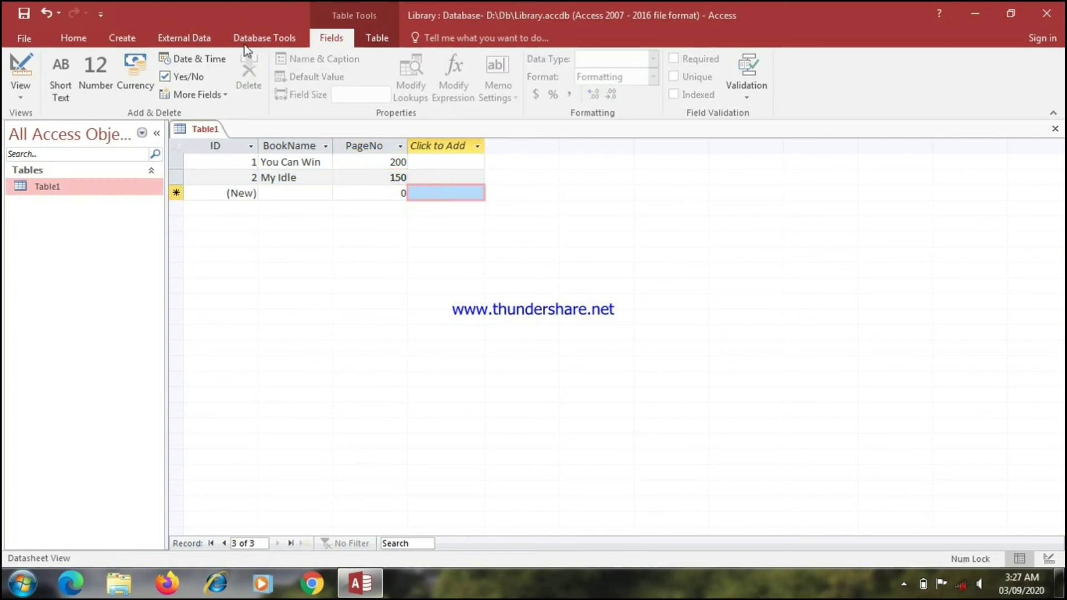
Save the table under the name BookTable
left_click(24, 13)
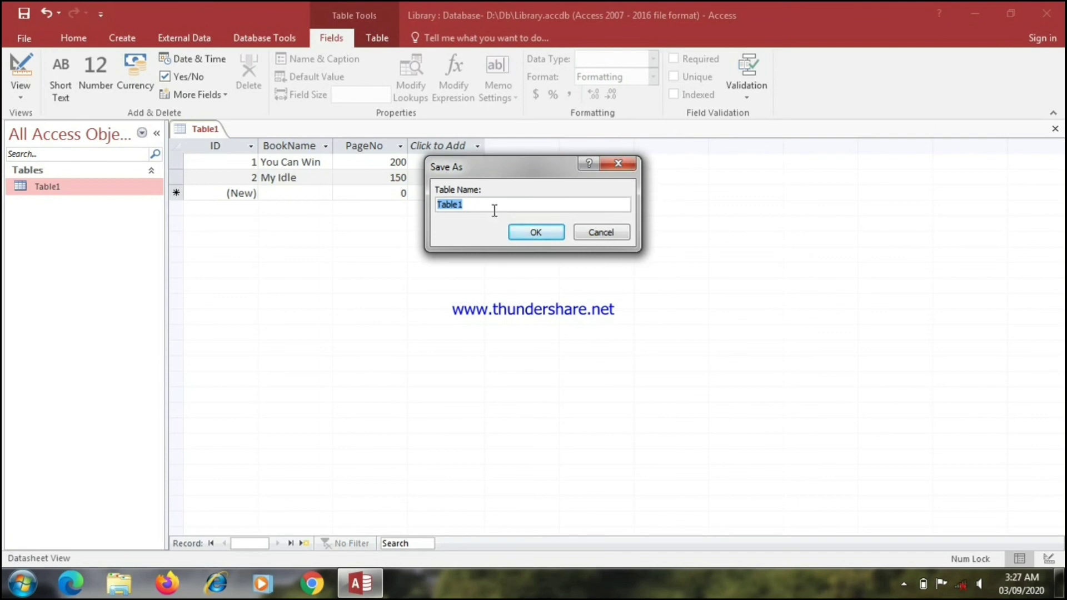
type("BookTable")
left_click(541, 229)
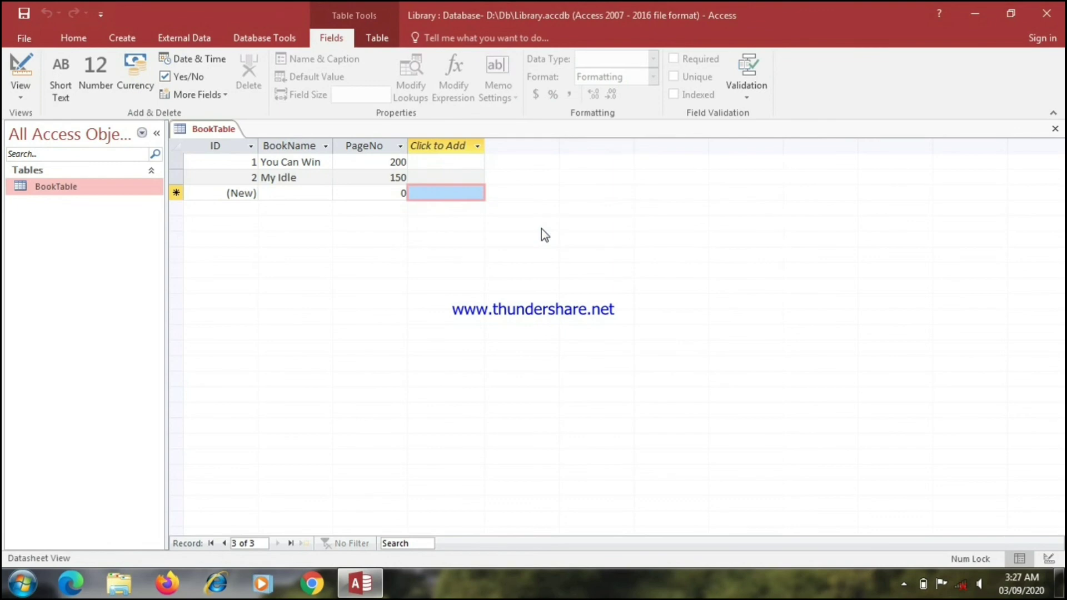